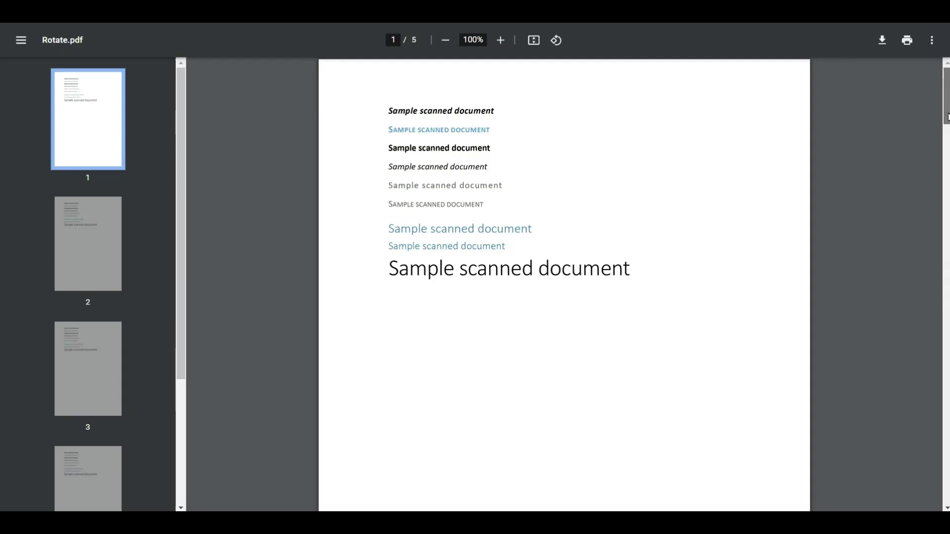
Create a new Zap with Google Drive's New File in Folder trigger event
scroll(564, 285, down, 10)
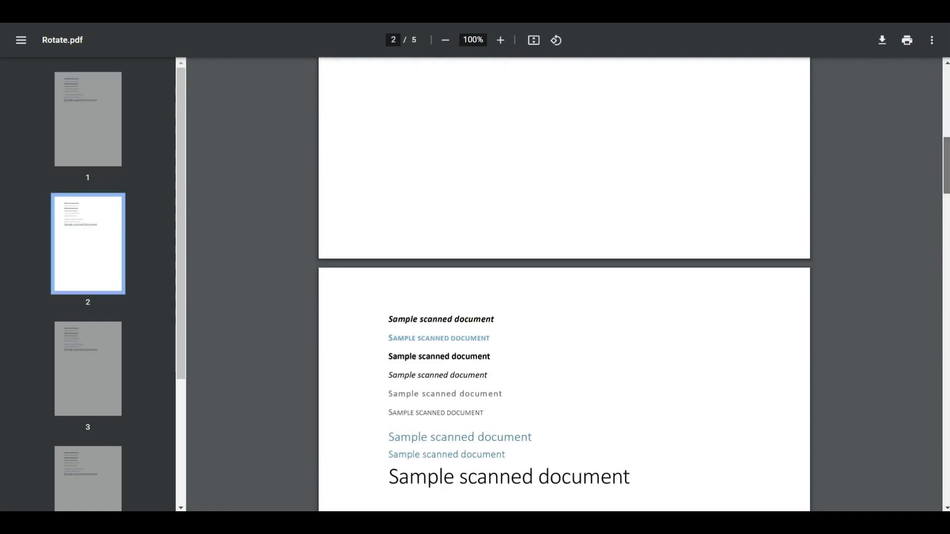
scroll(564, 284, down, 5)
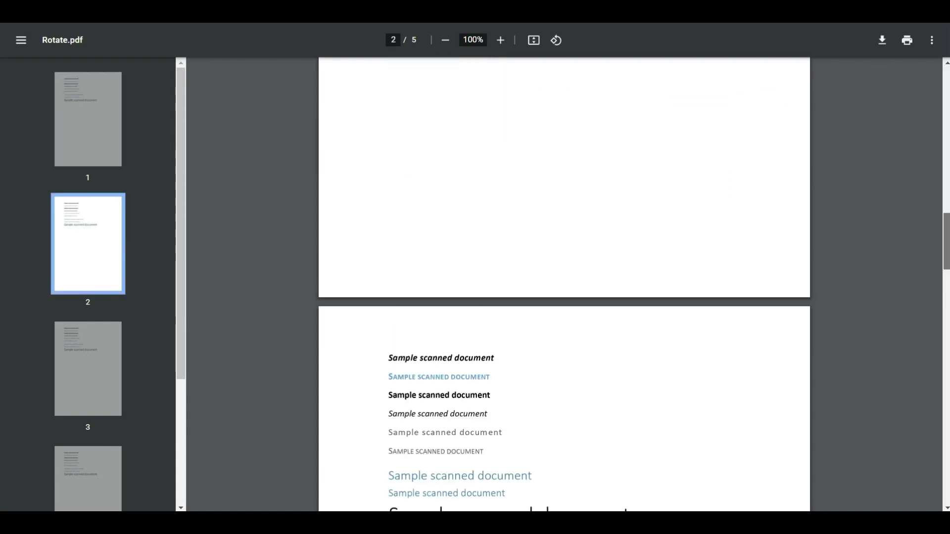
scroll(564, 285, down, 15)
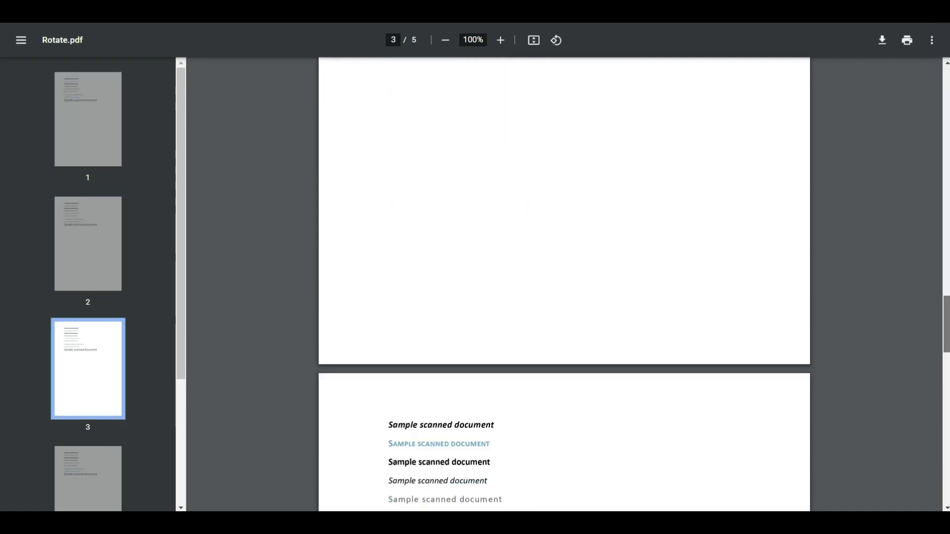
scroll(564, 284, down, 3)
scroll(564, 284, down, 11)
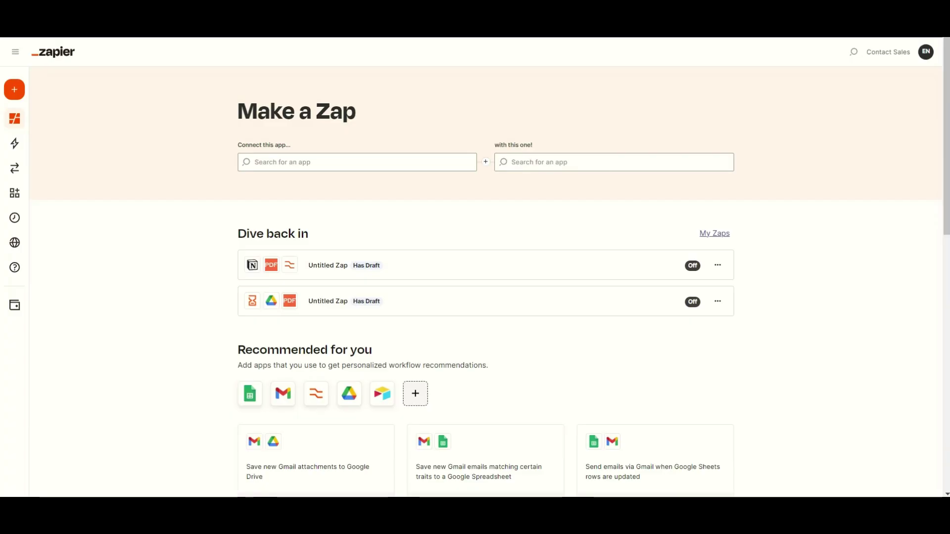
mouse_move(20, 92)
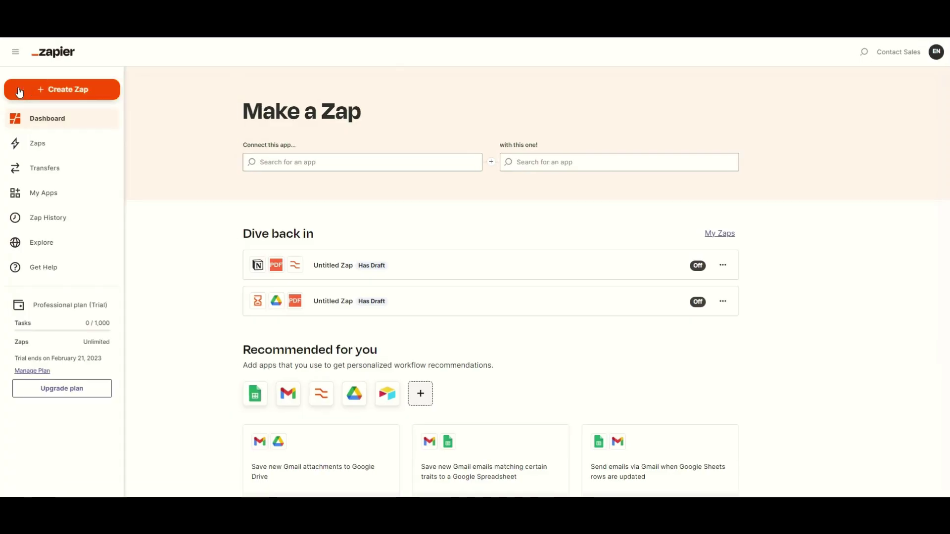
click(19, 92)
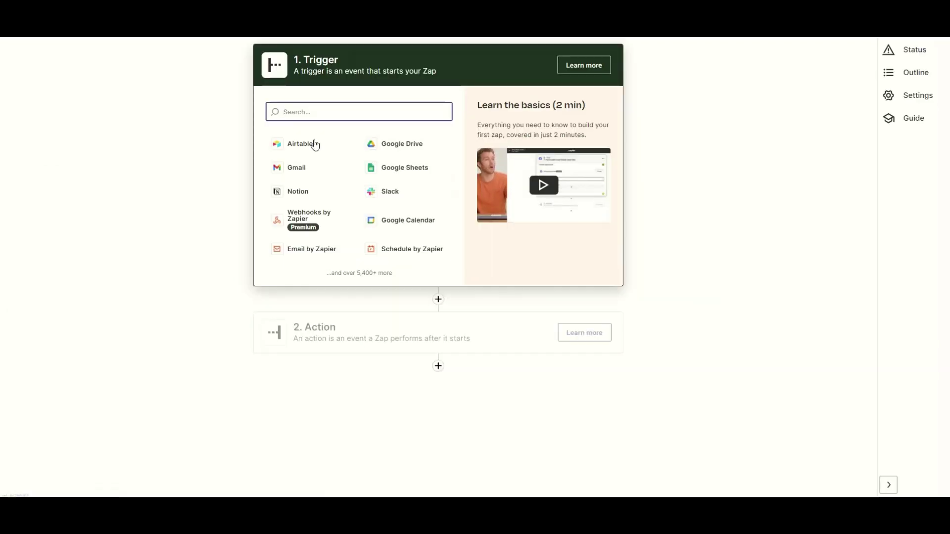
click(401, 147)
click(294, 173)
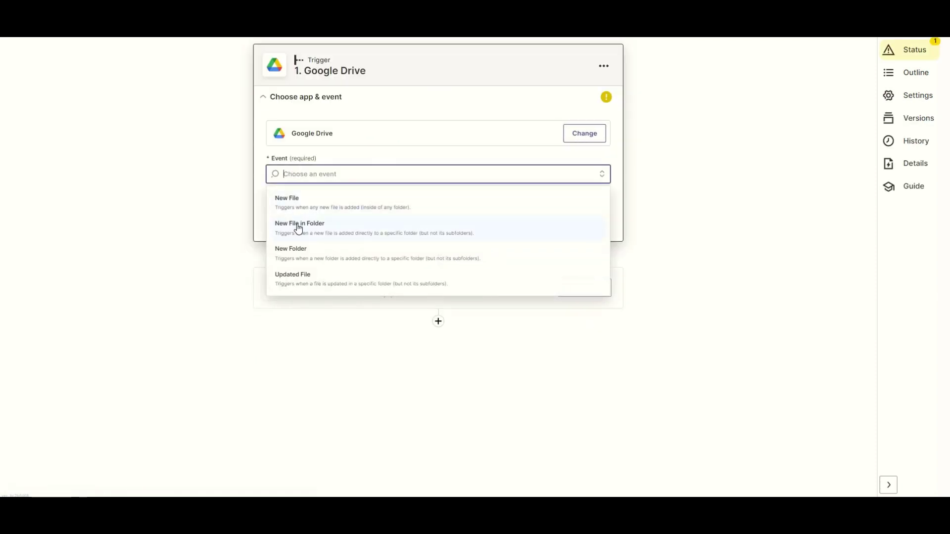
click(298, 228)
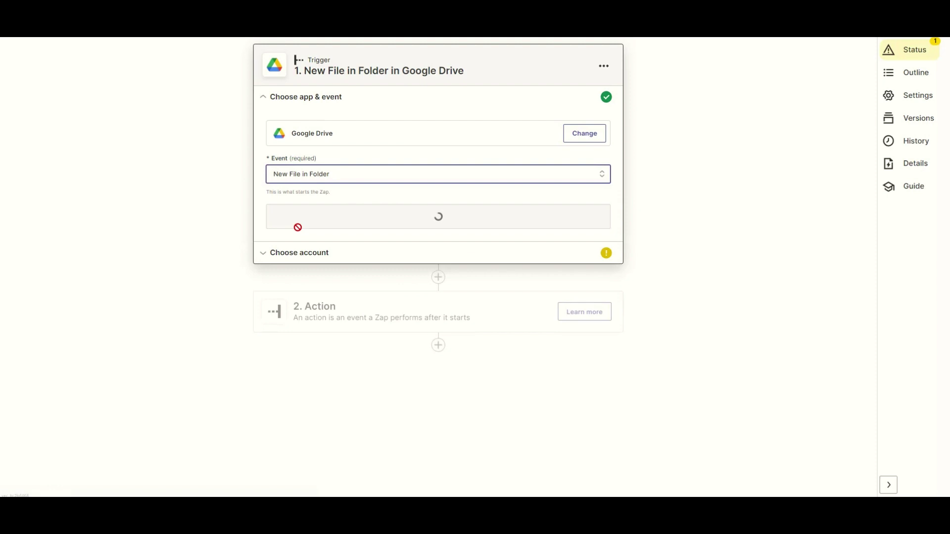
Select the connected Google Drive account for the trigger
click(296, 227)
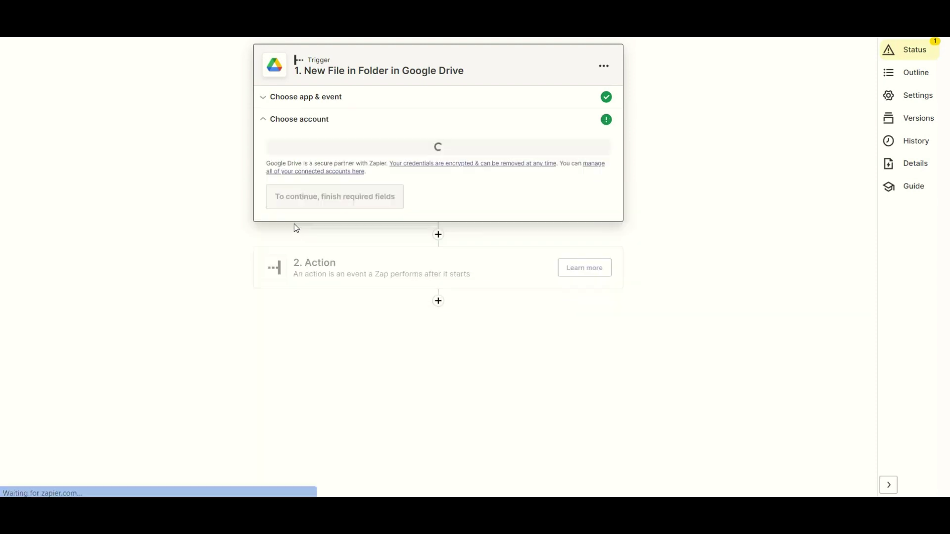
click(346, 157)
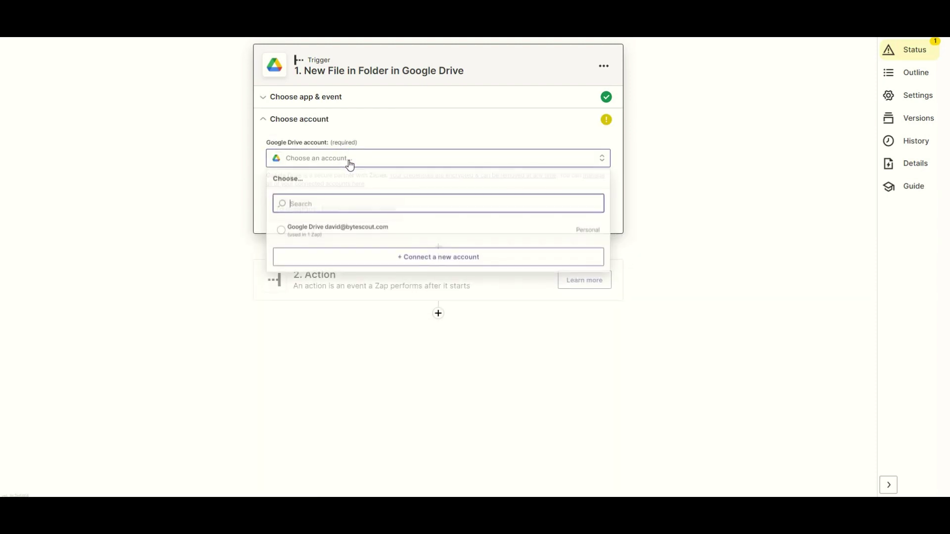
click(321, 229)
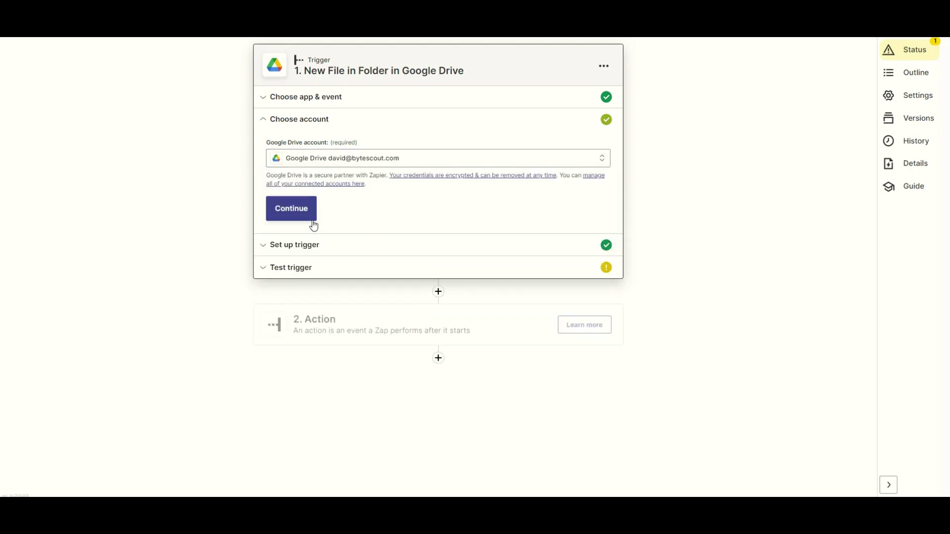
Set Drive to My Google Drive and pick the Sample File folder via a 'sample' search
click(296, 212)
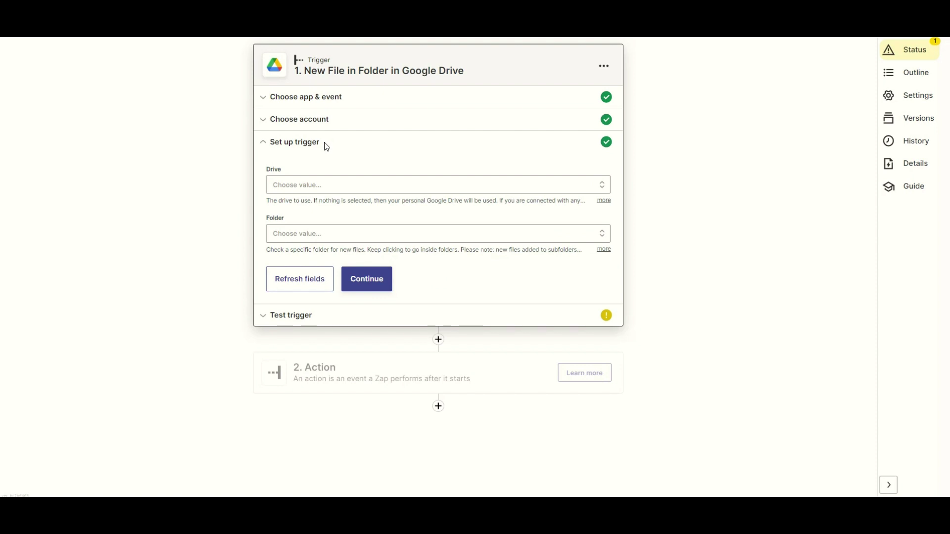
click(282, 191)
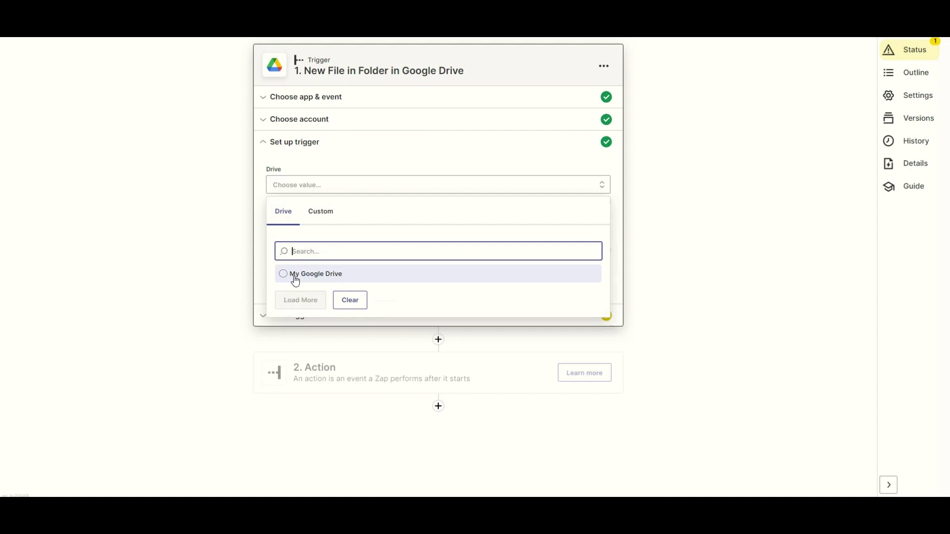
click(285, 273)
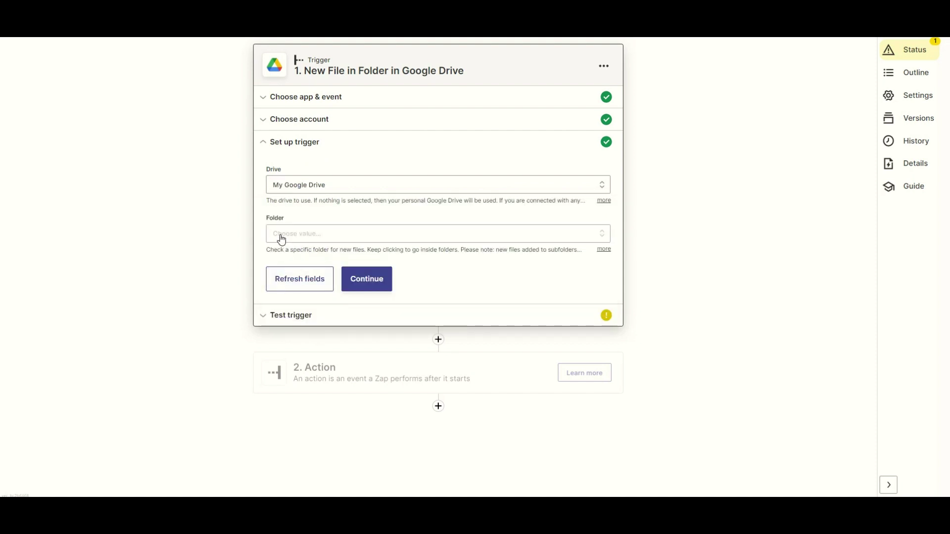
click(283, 241)
text(sample)
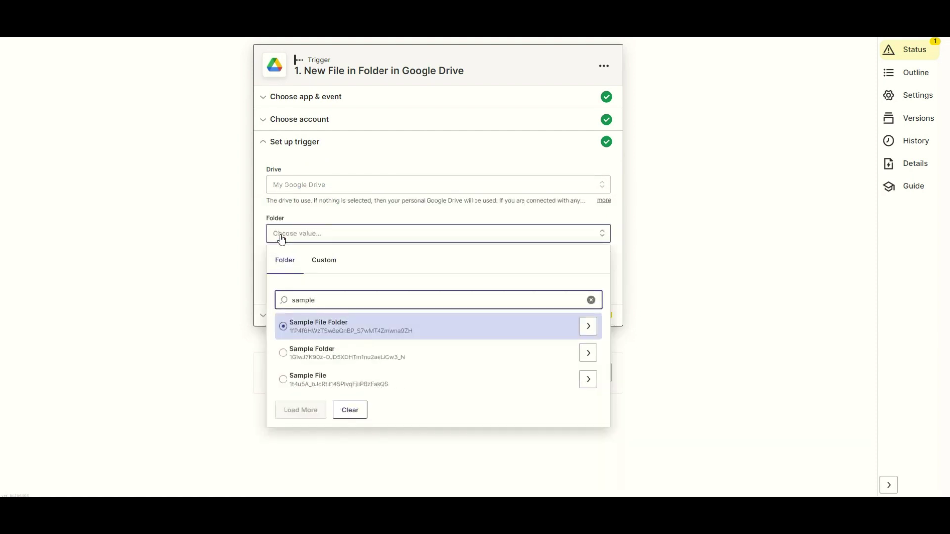
click(283, 380)
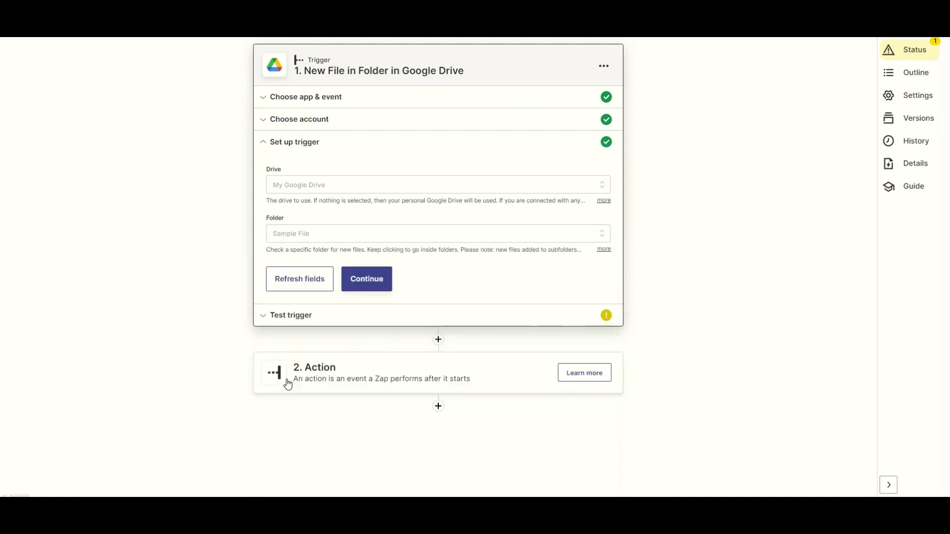
Test the Google Drive trigger and confirm it finds Rotate.pdf
click(366, 282)
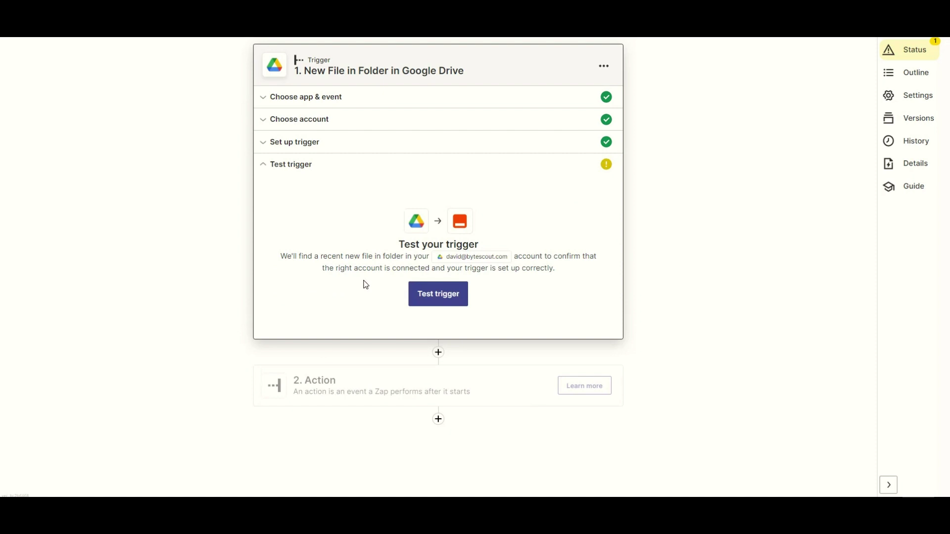
click(438, 297)
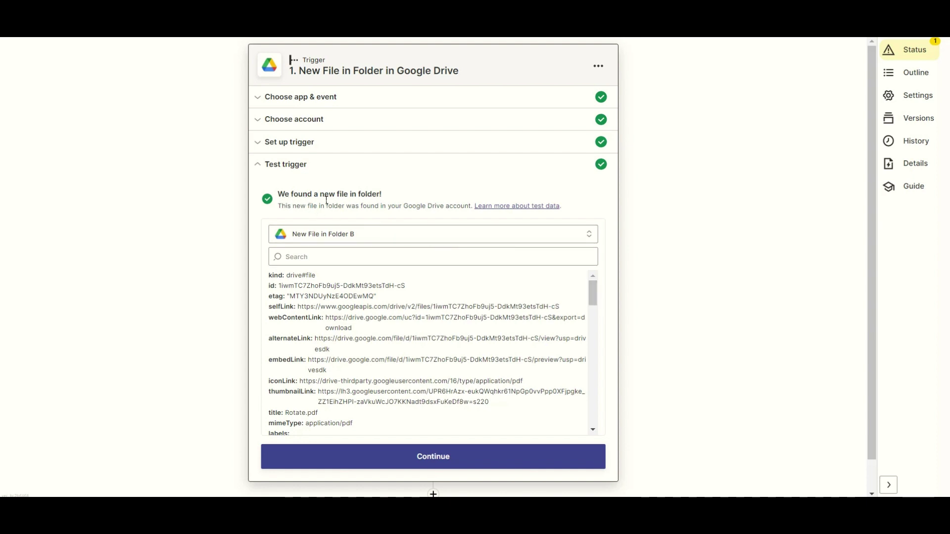
Add a PDF.co action step using the Custom API Call event
click(437, 456)
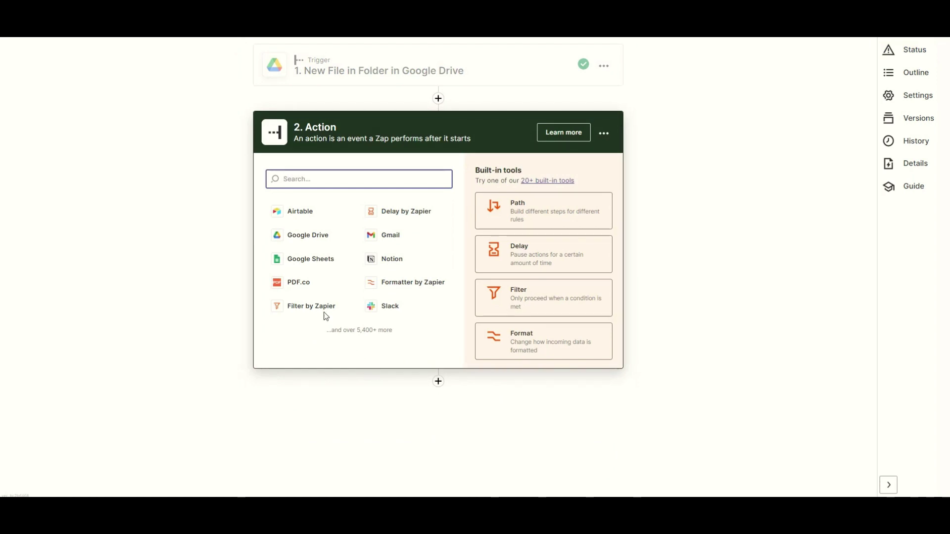
click(297, 283)
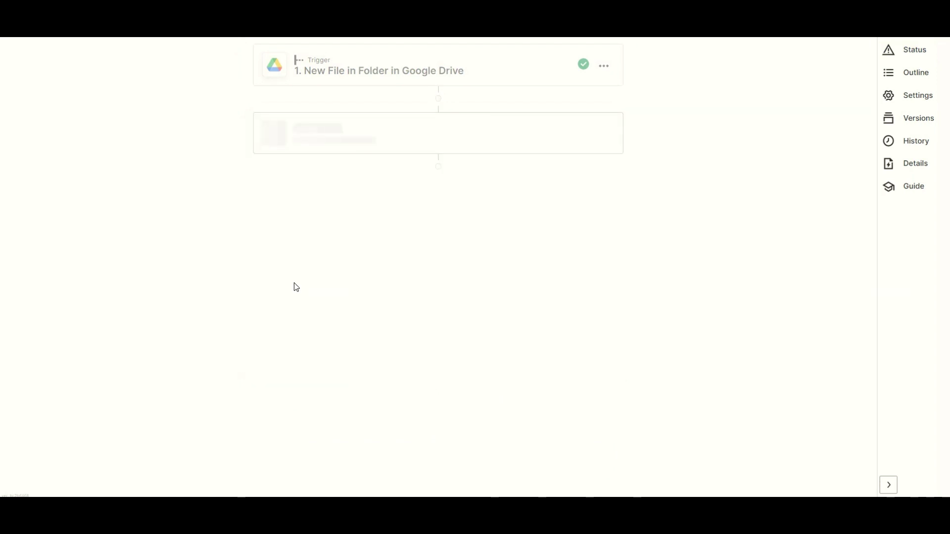
click(295, 245)
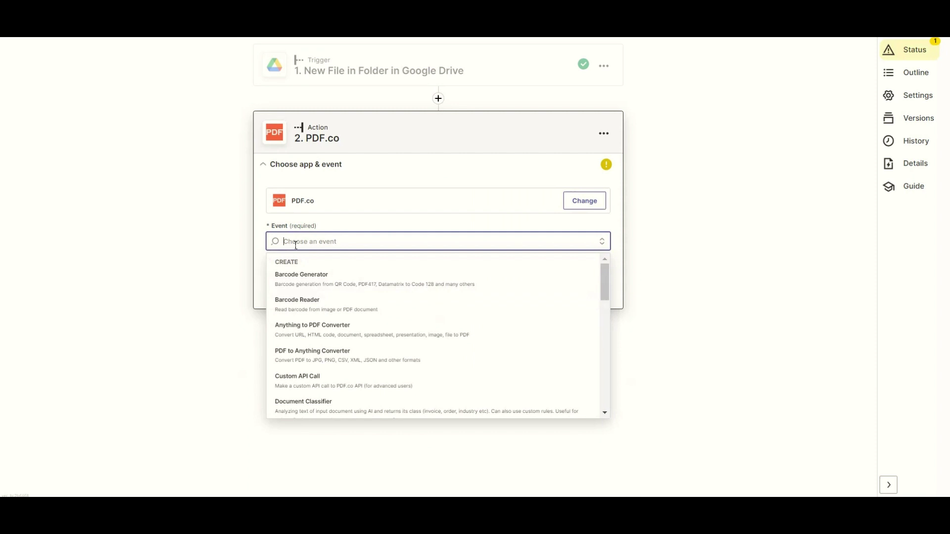
click(308, 381)
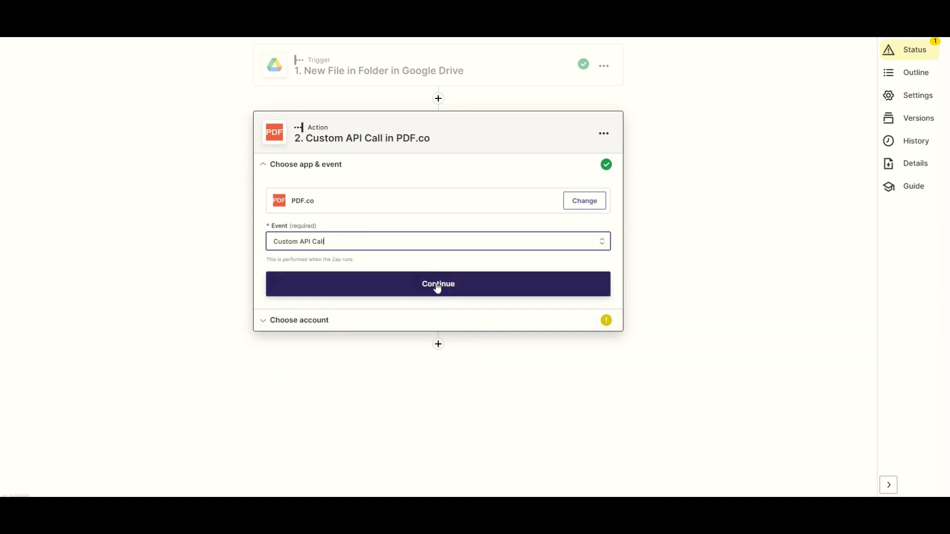
click(438, 286)
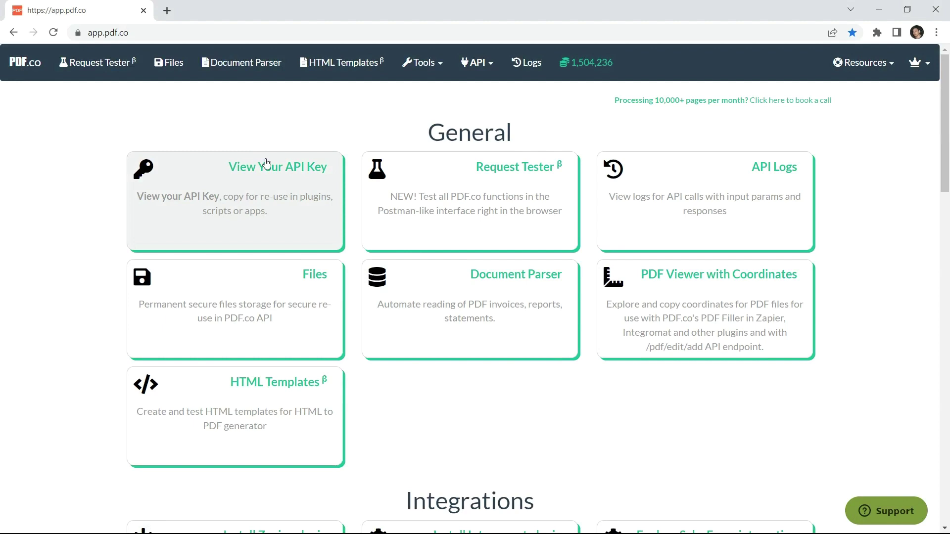
Open the API key dialog on the PDF.co dashboard
click(276, 171)
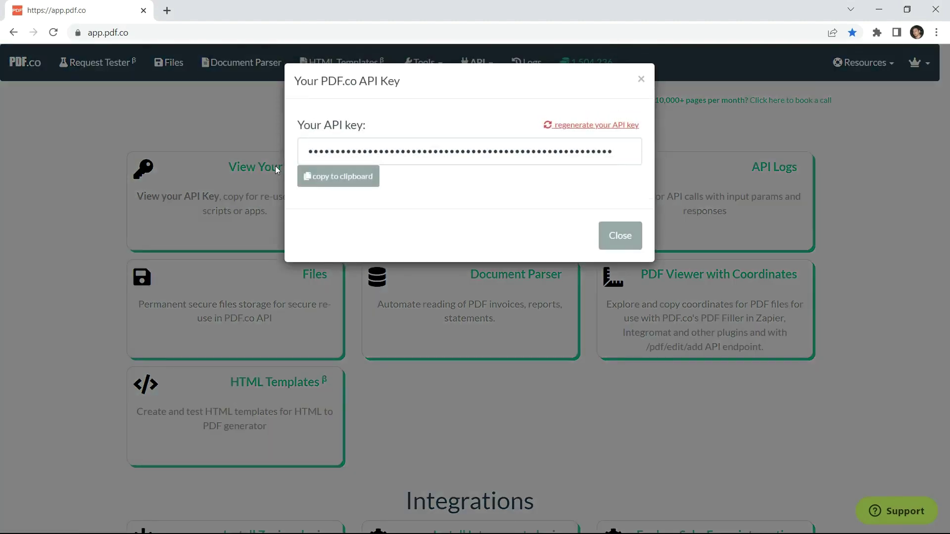
Connect the PDF.co account with the copied API key and choose the v1/pdf/edit/rotate endpoint
click(339, 180)
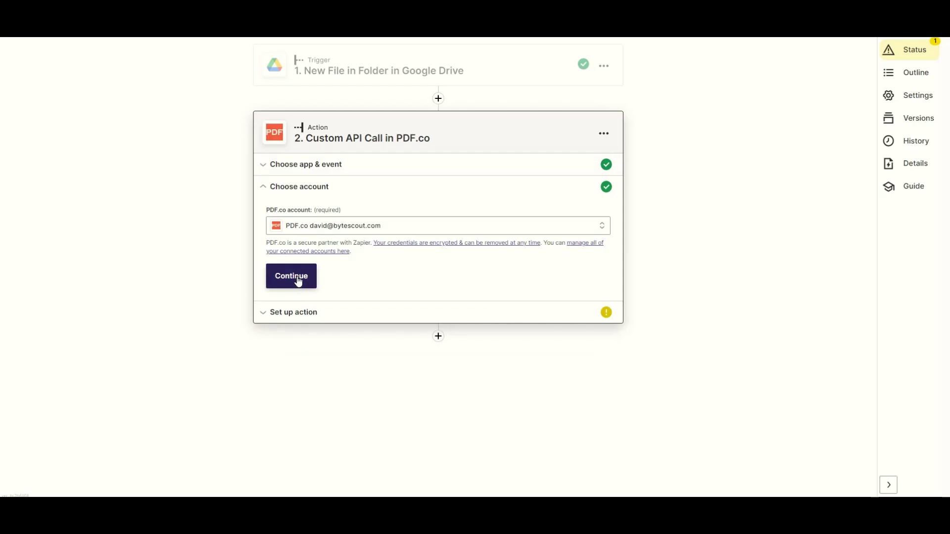
click(297, 278)
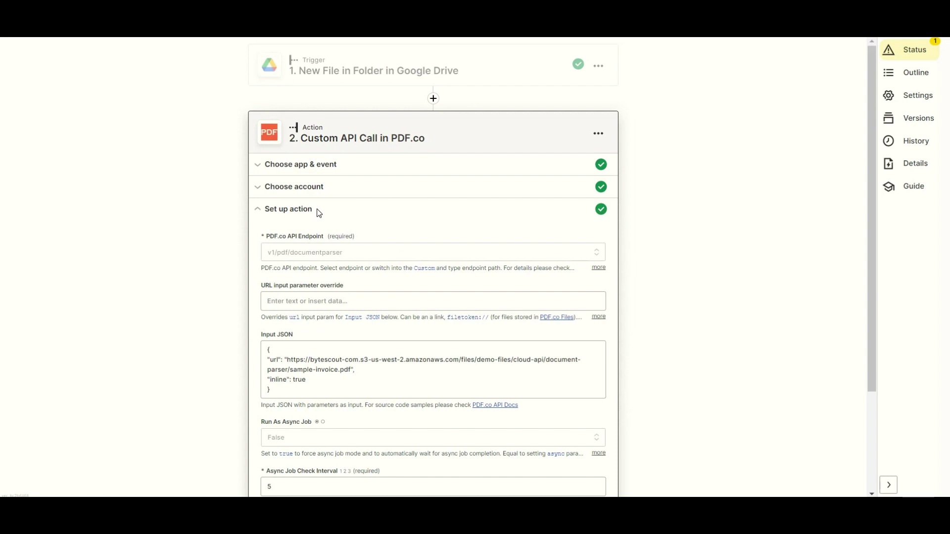
click(289, 256)
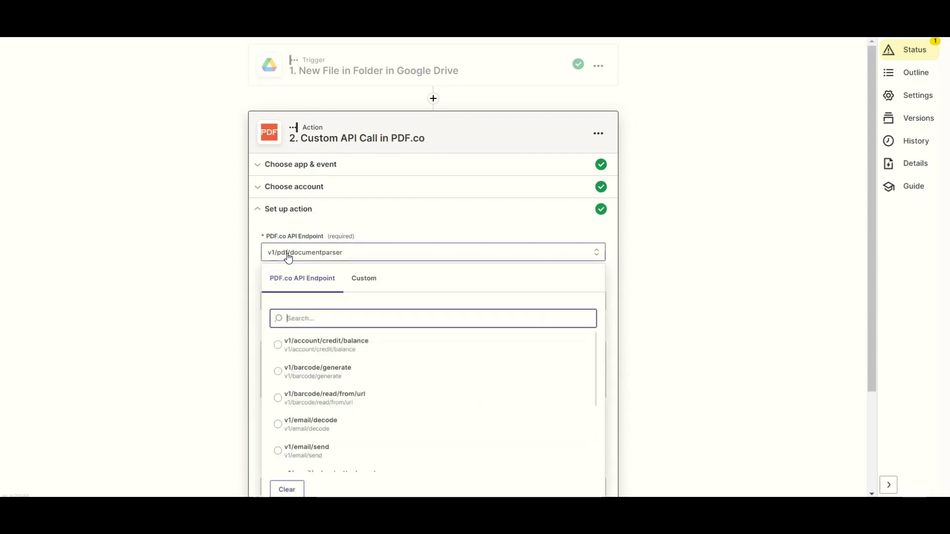
text(rotate)
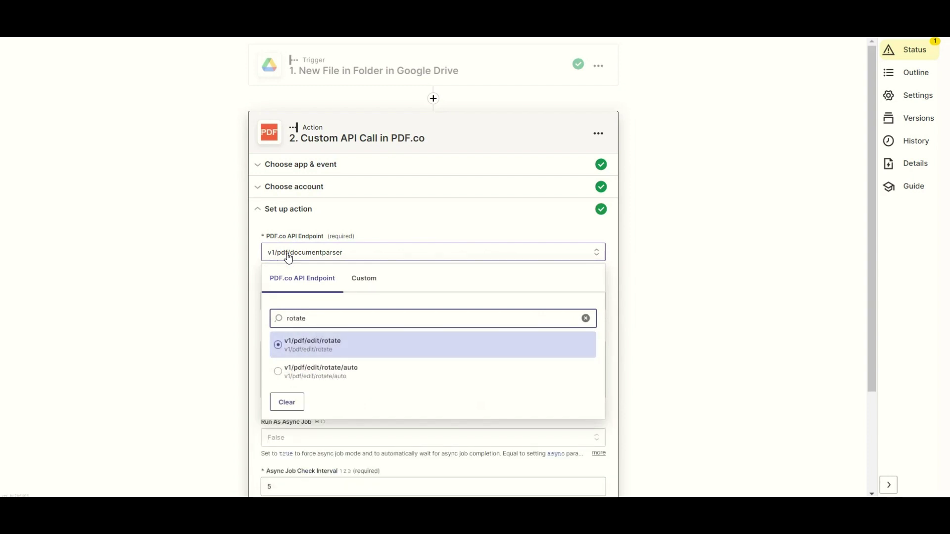
click(281, 348)
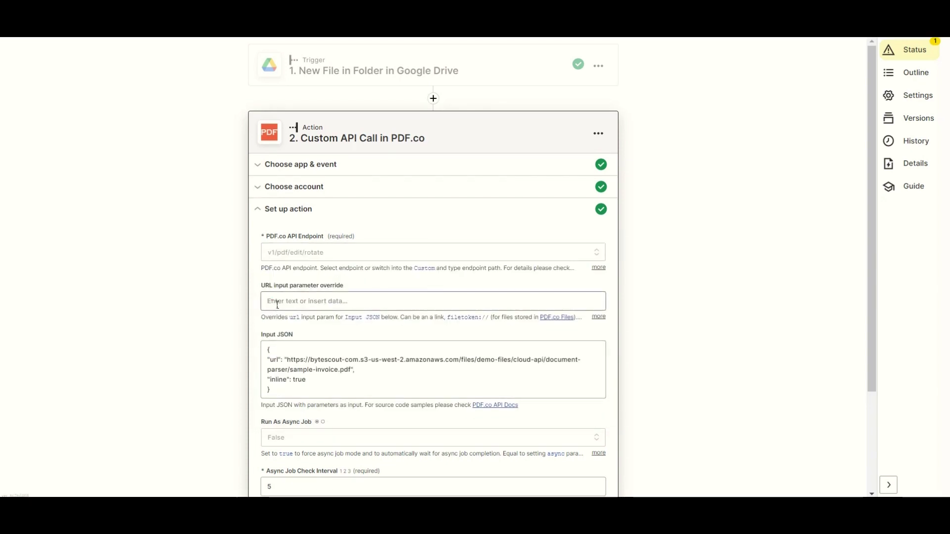
Insert the Drive file's Web Content Link into the URL input override
click(277, 305)
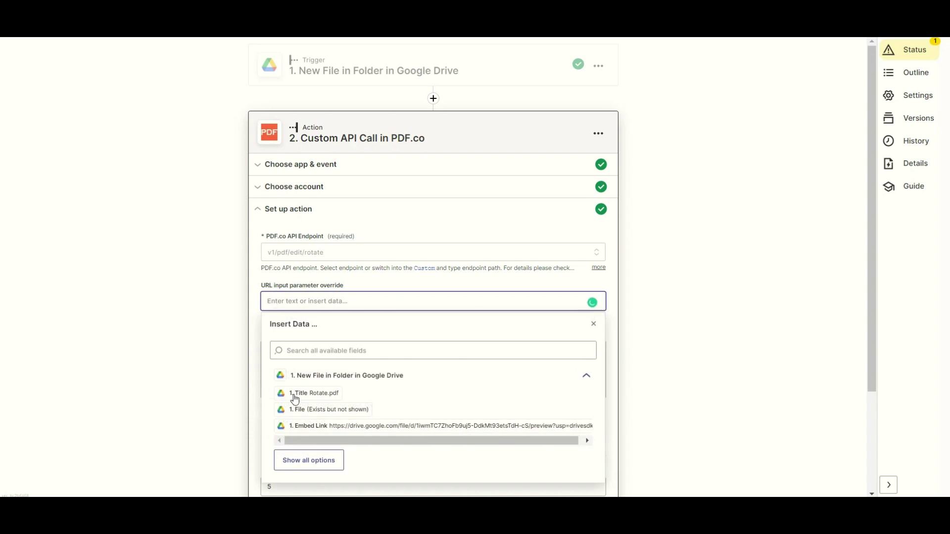
click(300, 462)
scroll(301, 465, down, 2)
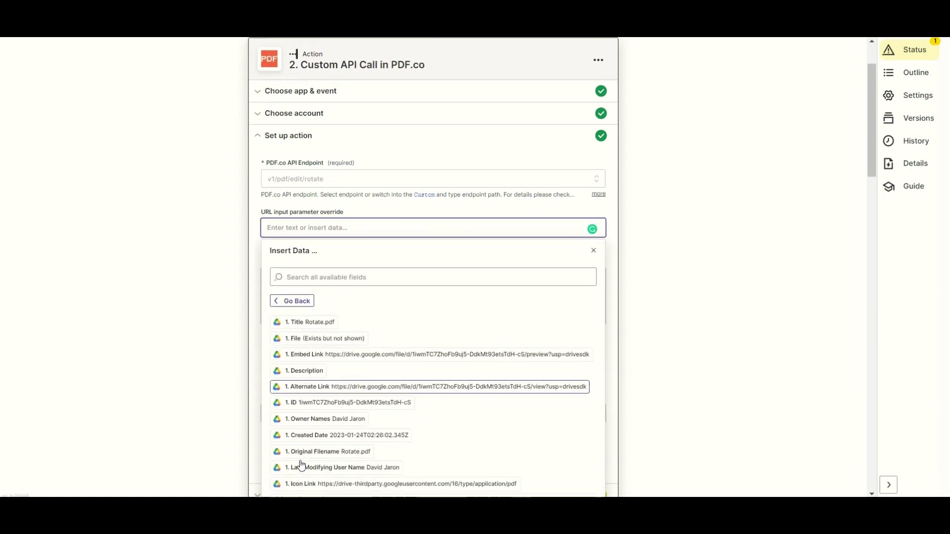
click(301, 470)
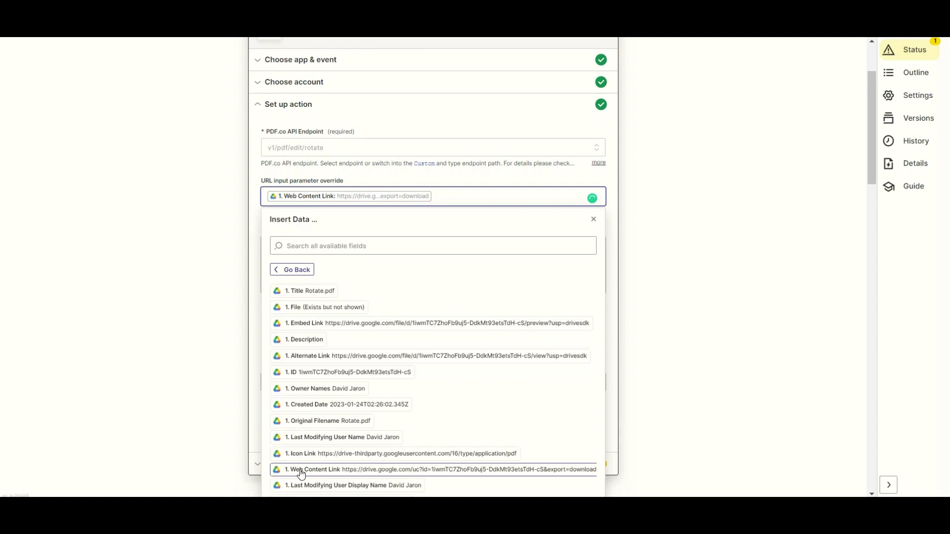
click(593, 219)
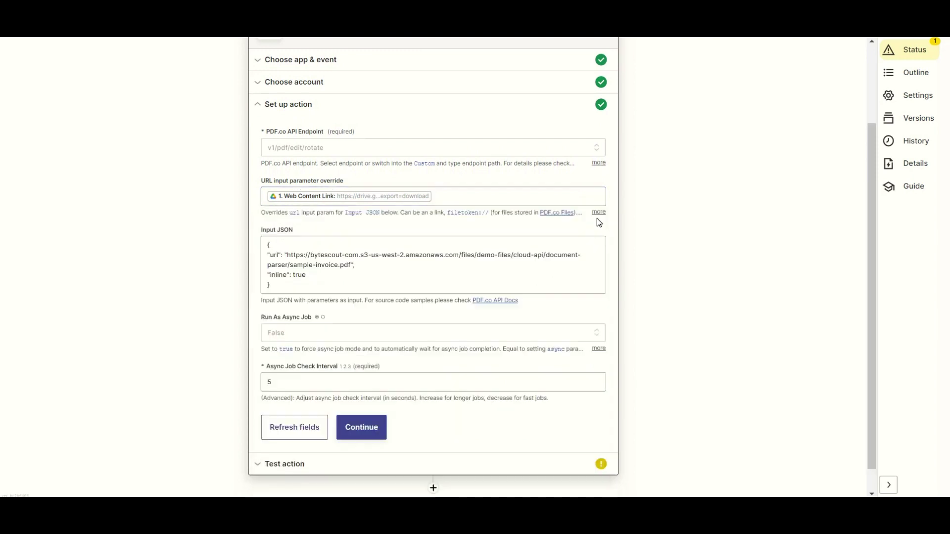
Replace the Input JSON with rotatedpages.pdf, angle 90, pages 0-2,4
click(357, 285)
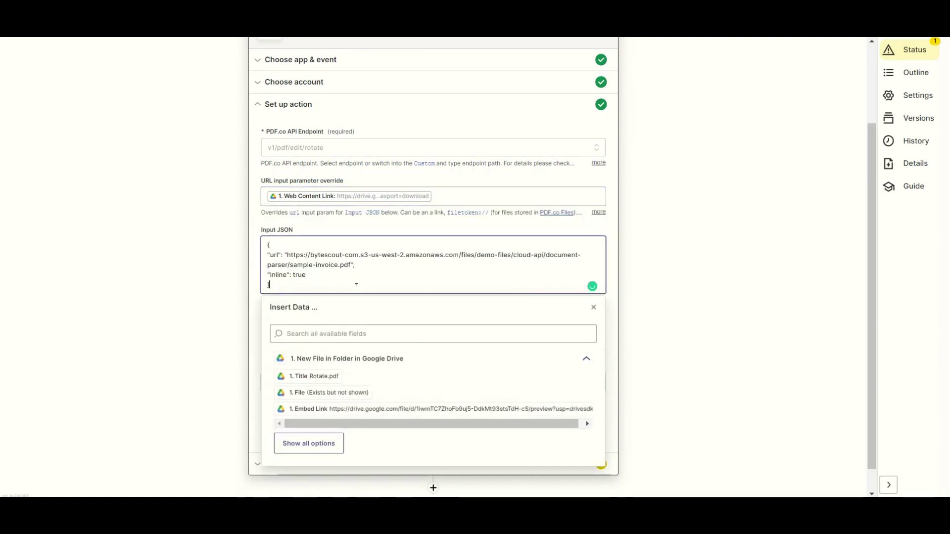
key(ctrl+a)
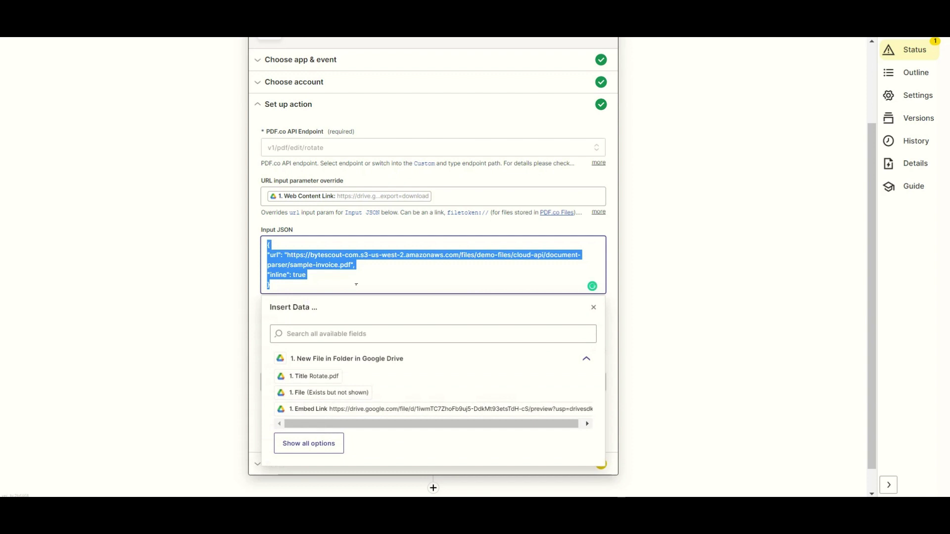
key(ctrl+v)
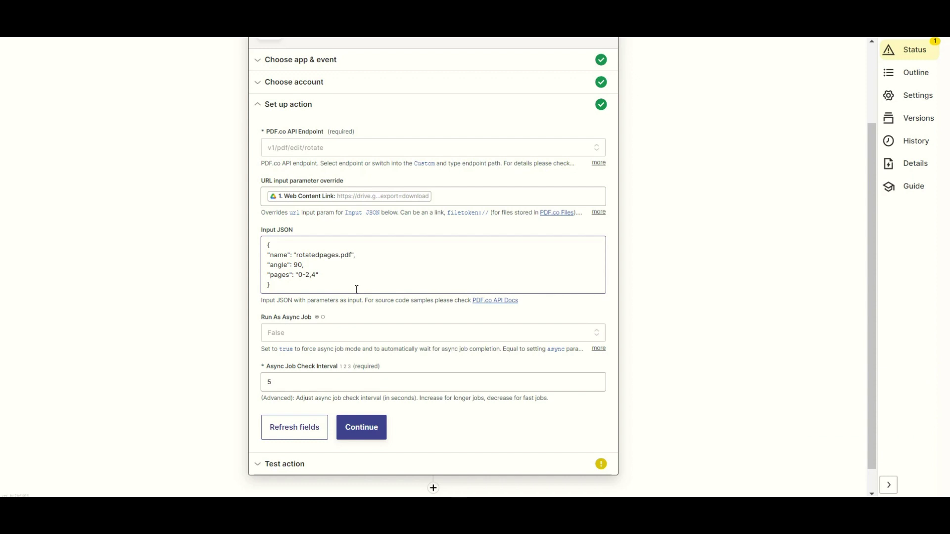
Test the rotate action and select the returned rotatedpages.pdf download URL
click(363, 432)
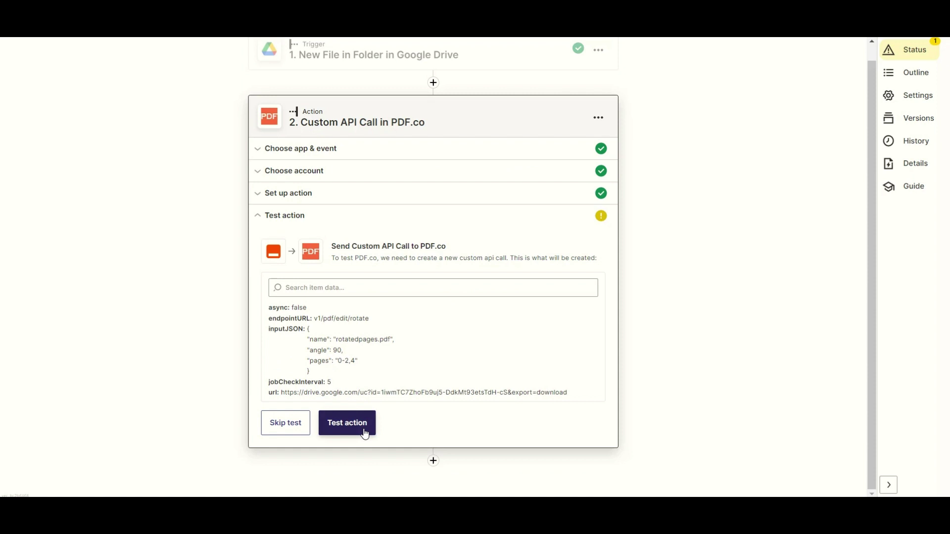
click(364, 434)
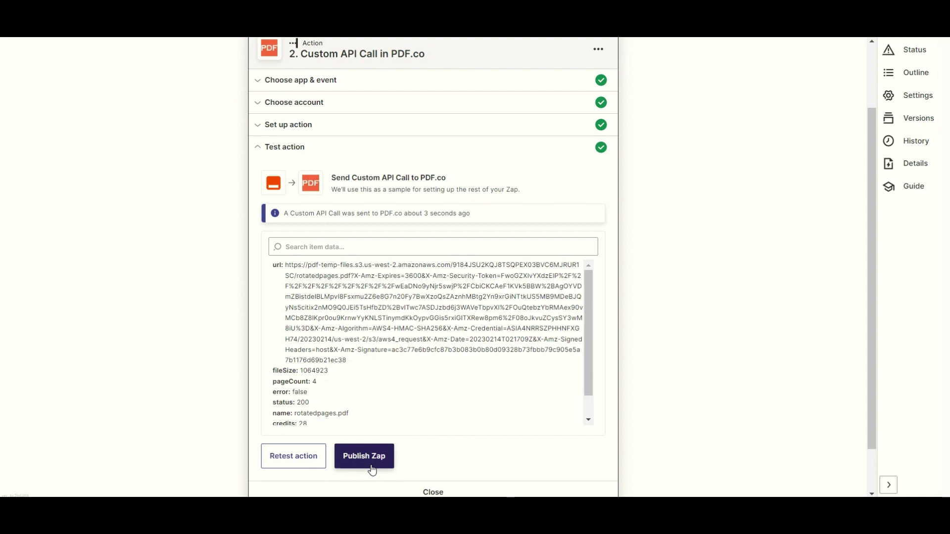
triple_click(427, 307)
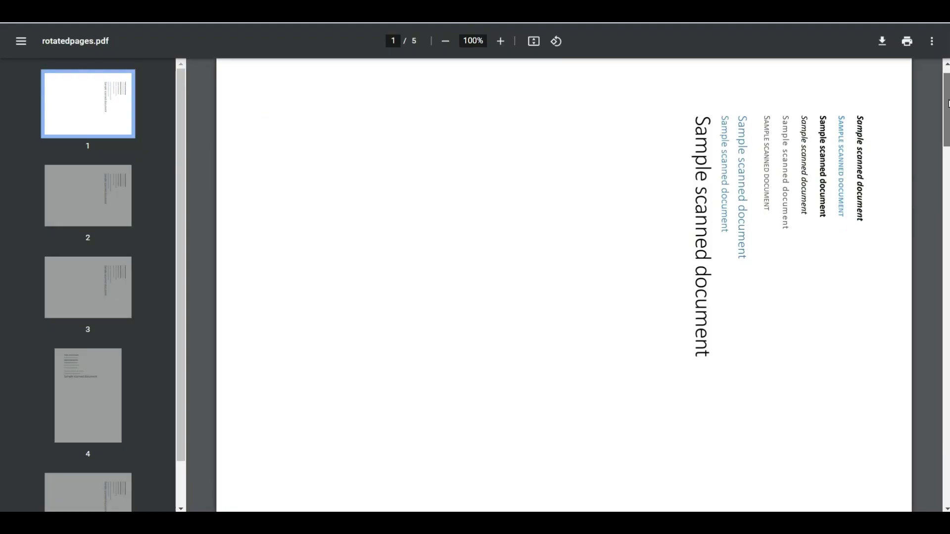
scroll(564, 285, down, 10)
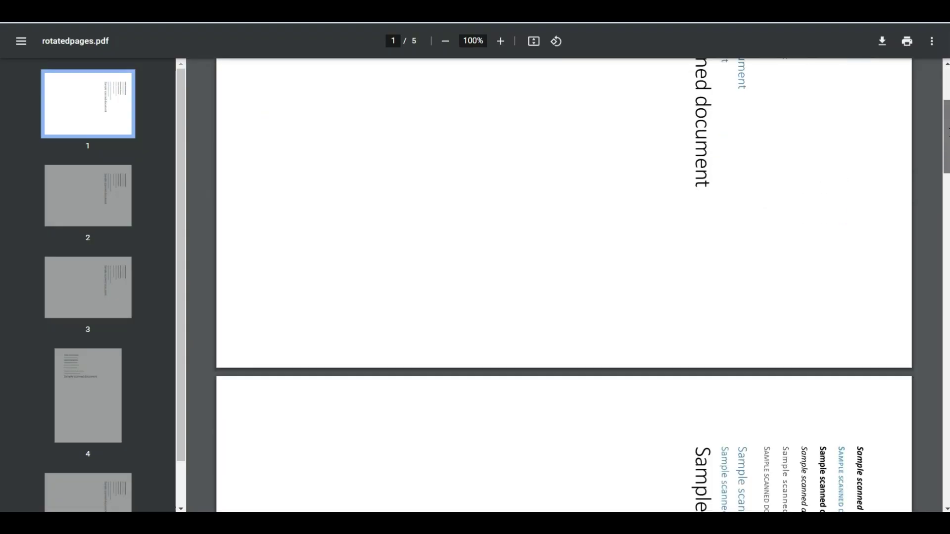
scroll(564, 285, down, 4)
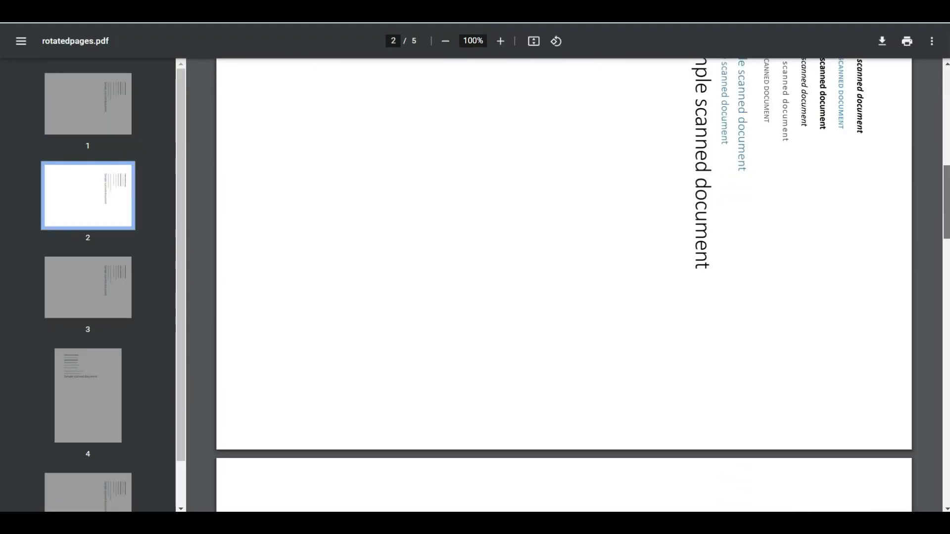
scroll(564, 284, down, 15)
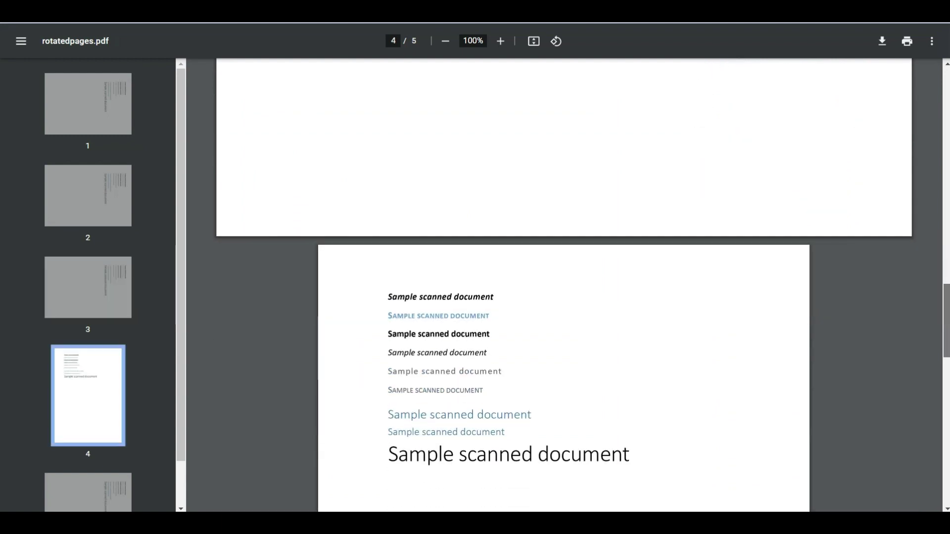
scroll(564, 285, down, 4)
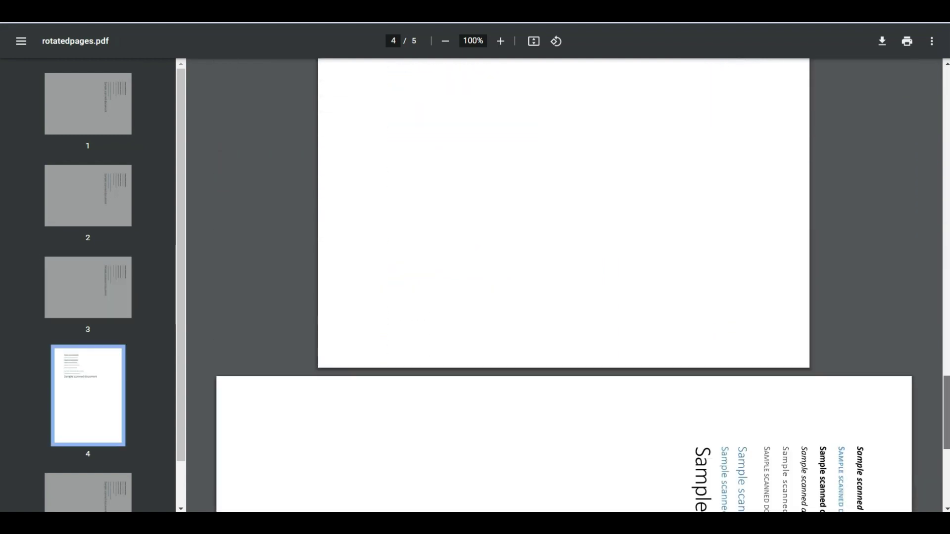
scroll(564, 285, down, 5)
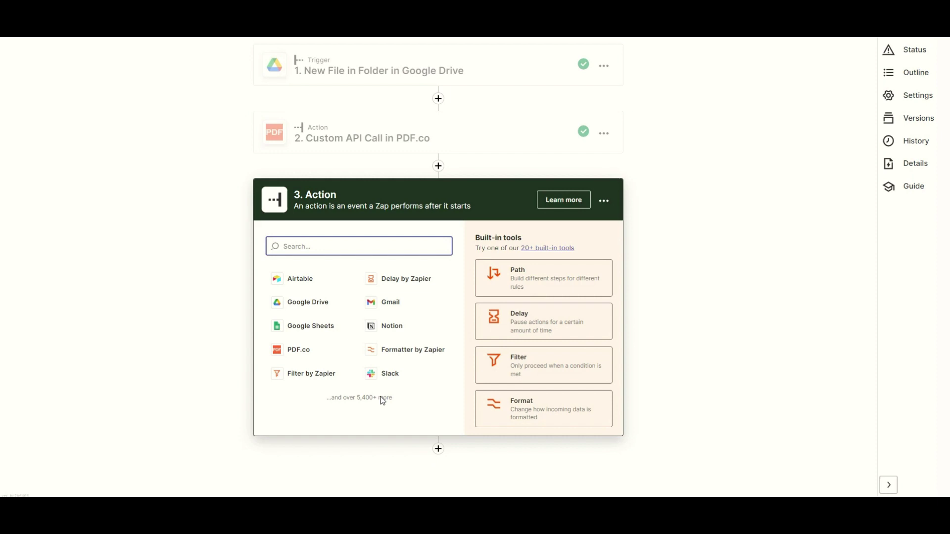
Make step 3 a PDF.co Custom API Call action
click(295, 351)
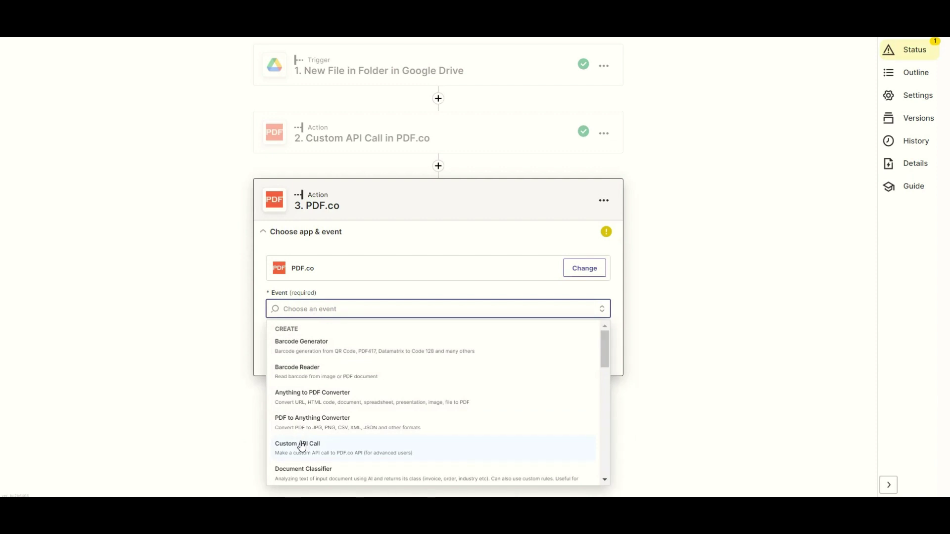
click(302, 447)
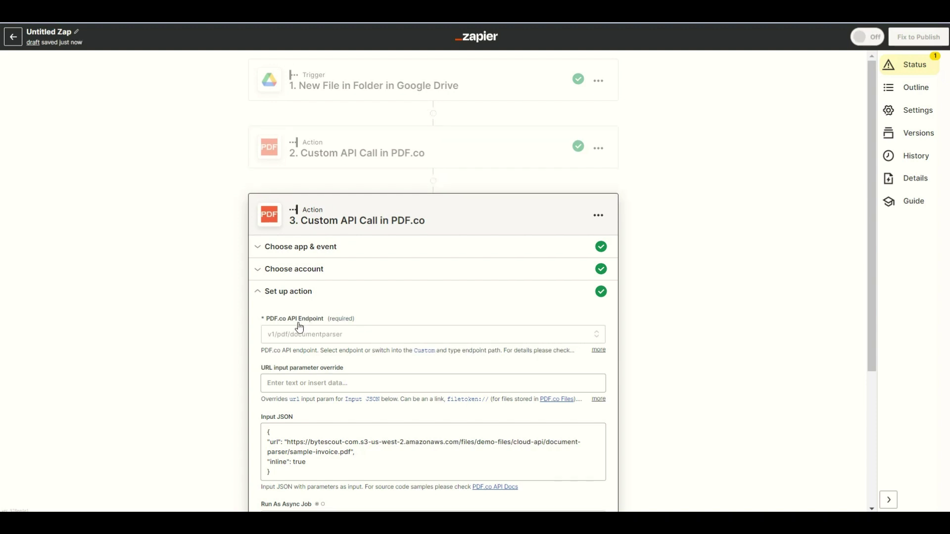
Choose the v1/pdf/edit/rotate/auto endpoint for step 3 by searching 'auto'
click(292, 336)
text(auto)
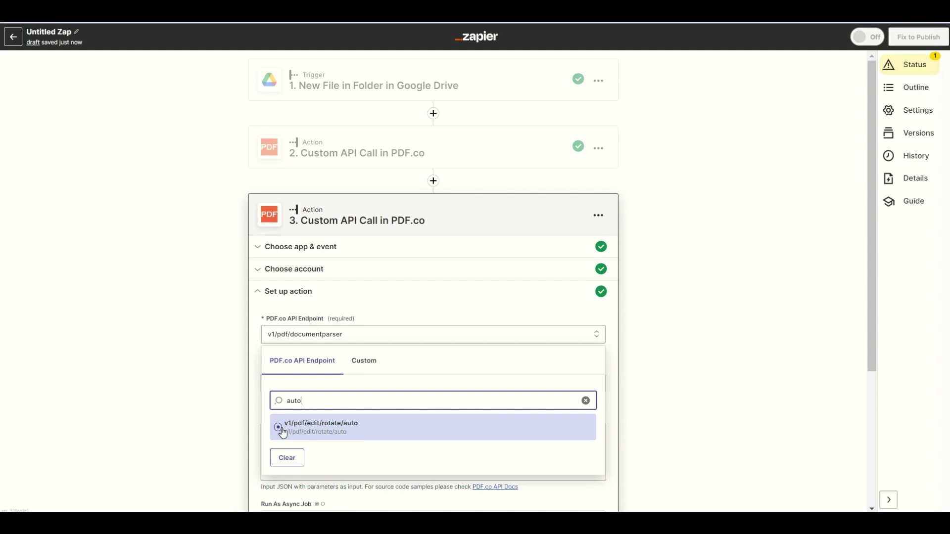
click(283, 433)
Insert step 2's Url into the URL input override
click(296, 366)
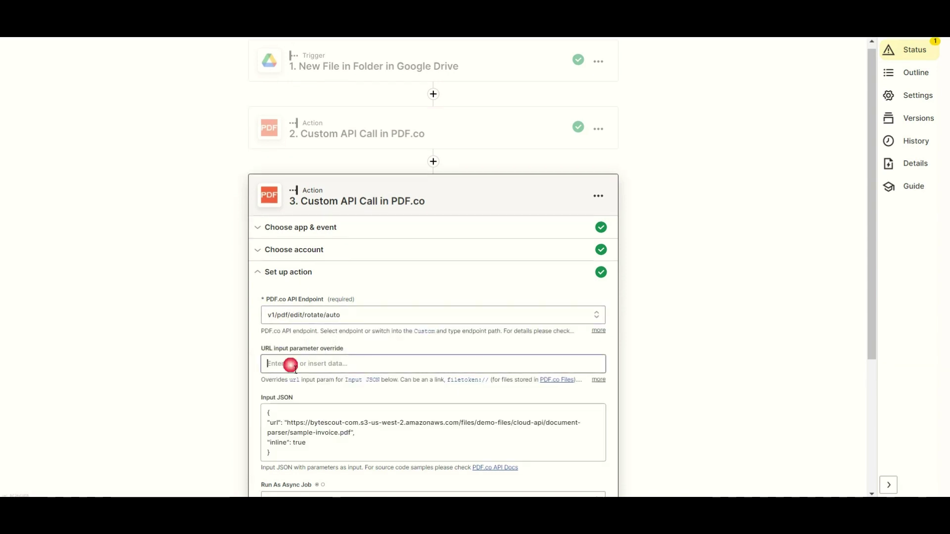
click(319, 462)
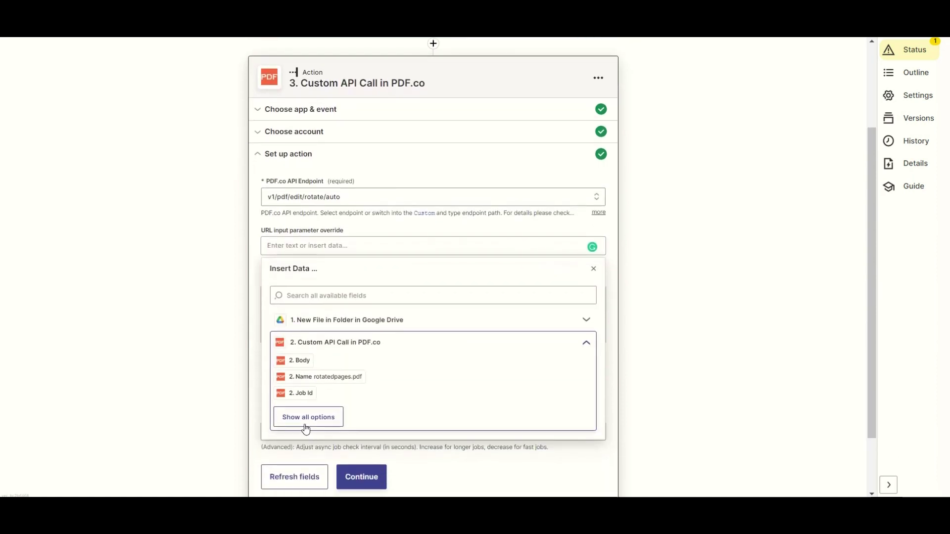
click(305, 424)
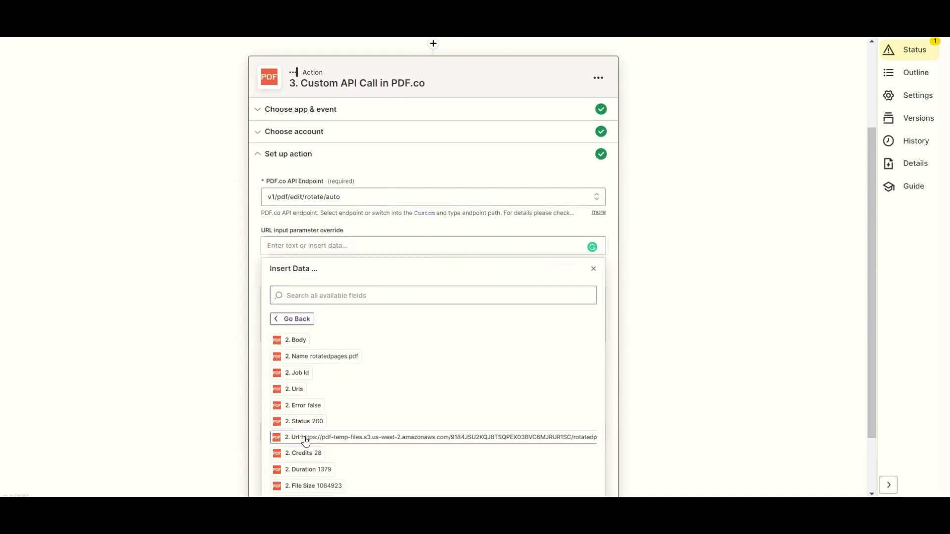
click(306, 439)
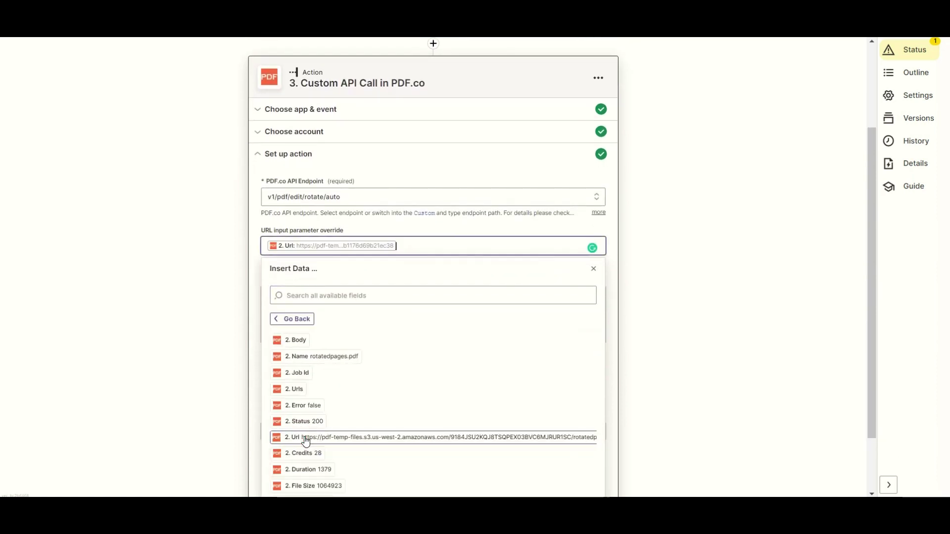
click(594, 269)
Replace the Input JSON so the result is named output.pdf
click(416, 334)
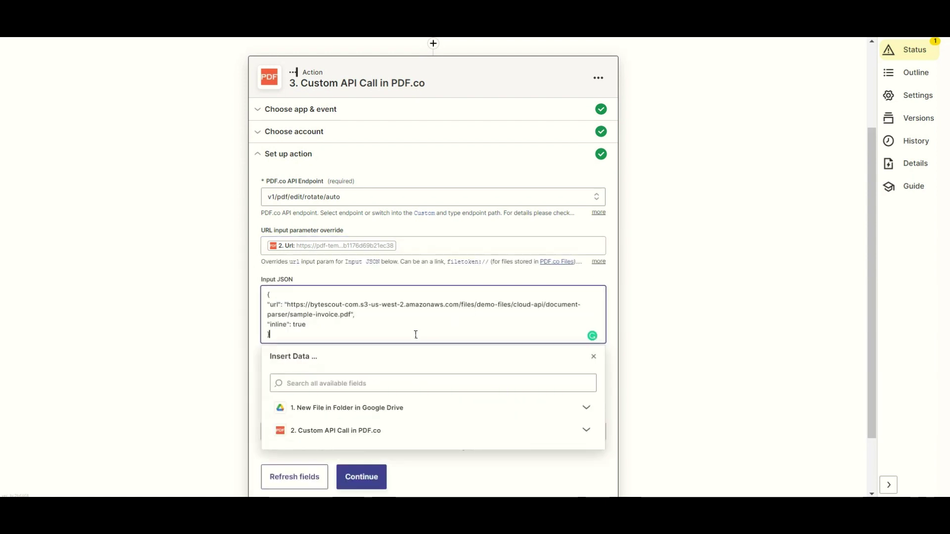
key(ctrl+a)
text({ "name": "output.pdf" })
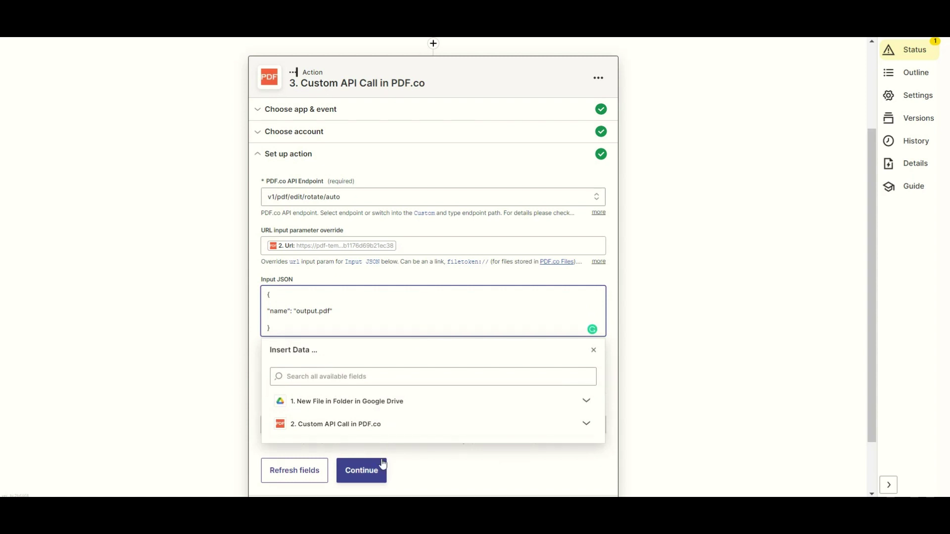
Test the auto-rotate action and select the returned output.pdf download URL
click(370, 471)
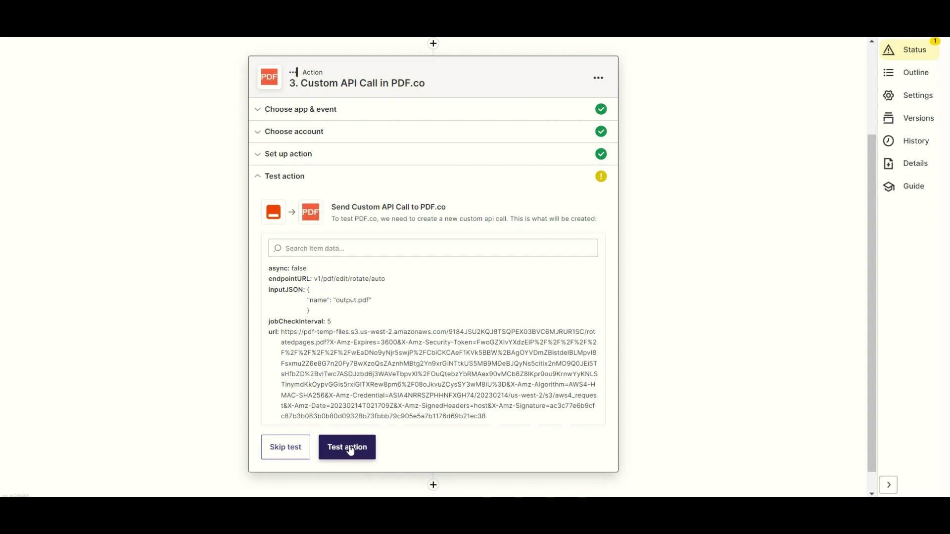
click(349, 448)
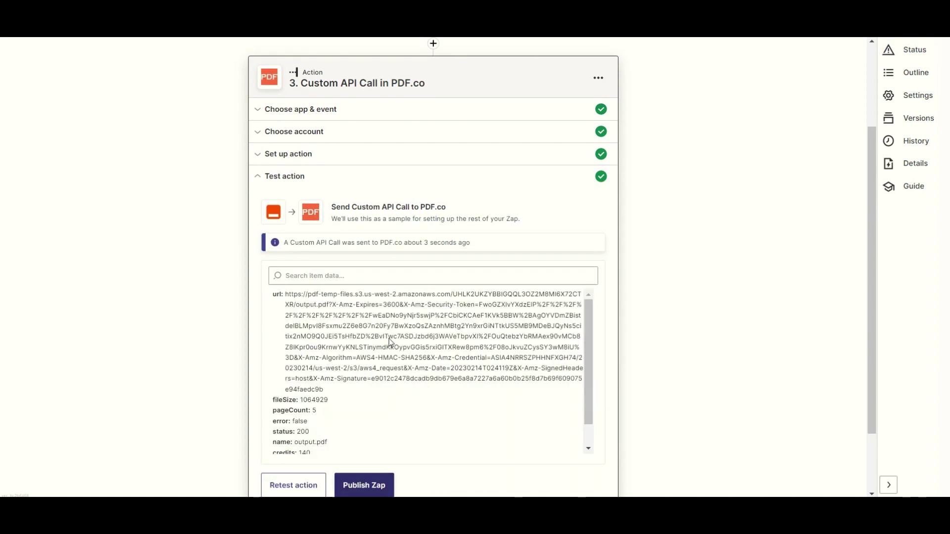
triple_click(391, 325)
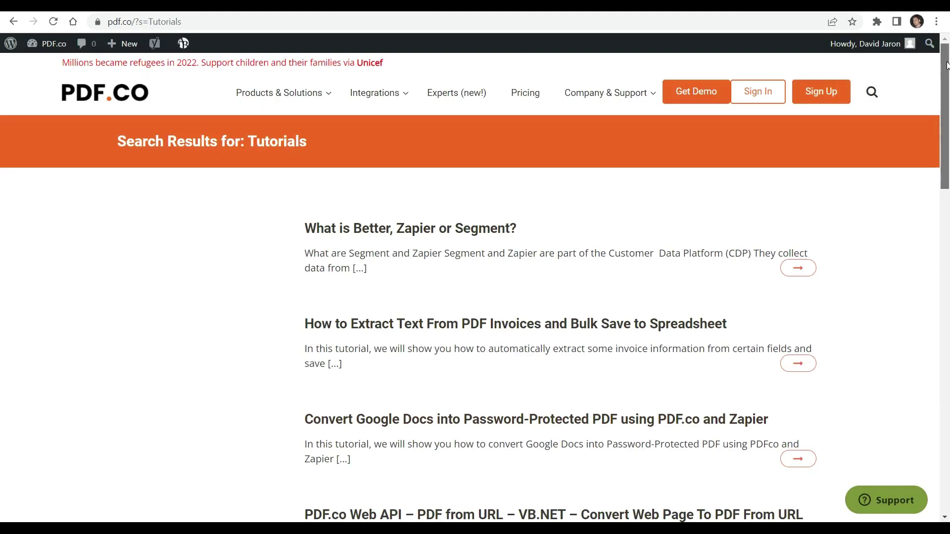
drag(947, 65, 946, 196)
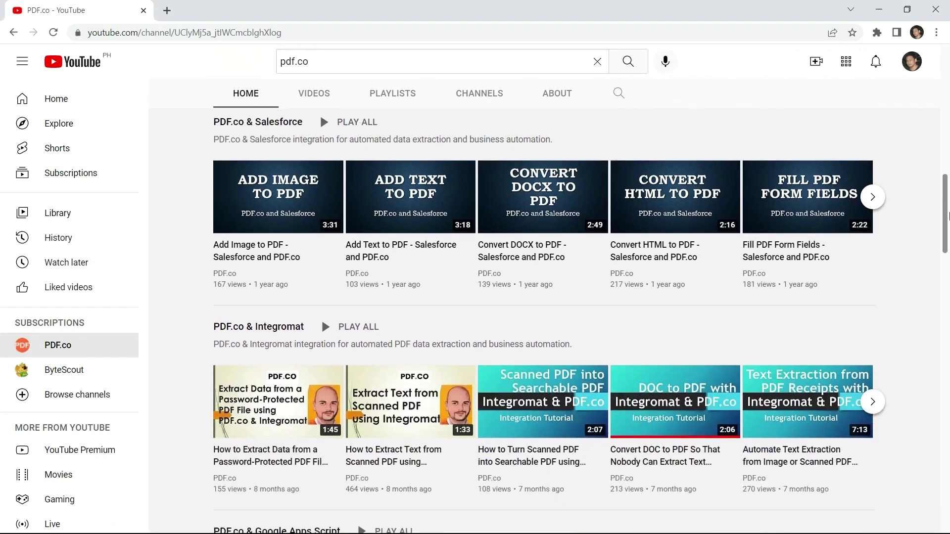
Subscribe to the PDF.co YouTube channel and set its bell notifications to All
drag(949, 207, 949, 270)
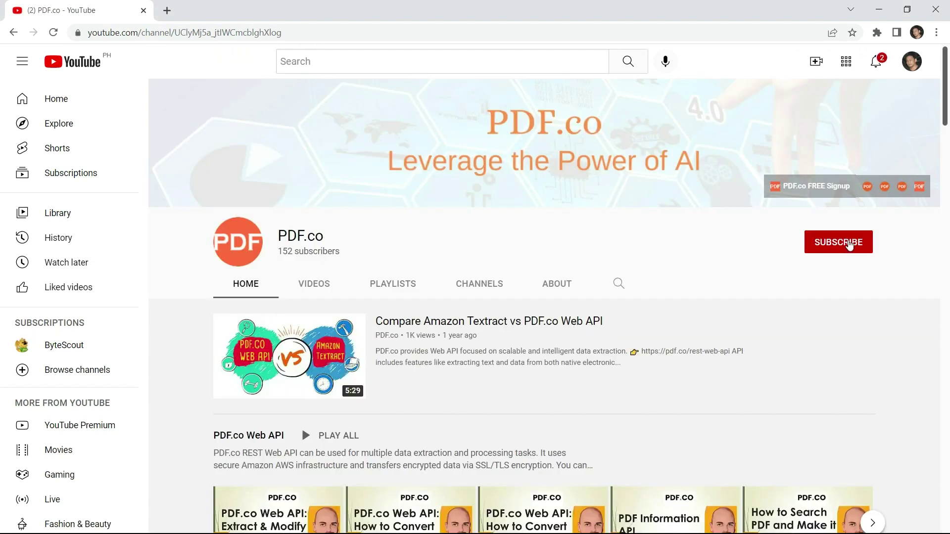
click(849, 244)
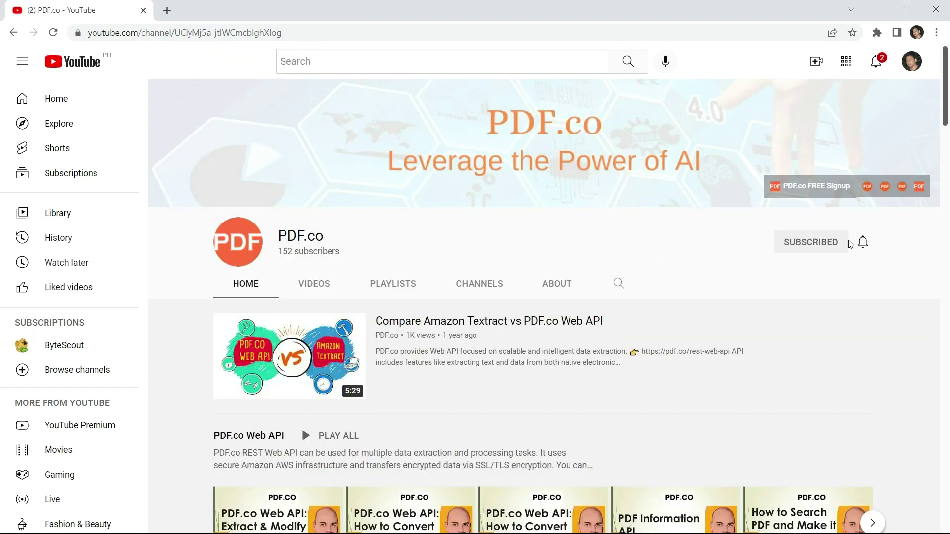
click(862, 242)
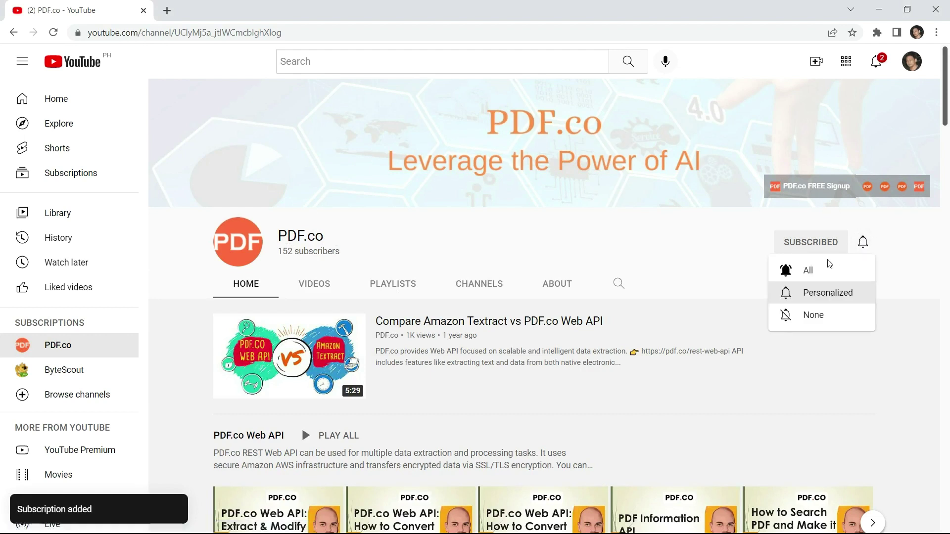
click(814, 271)
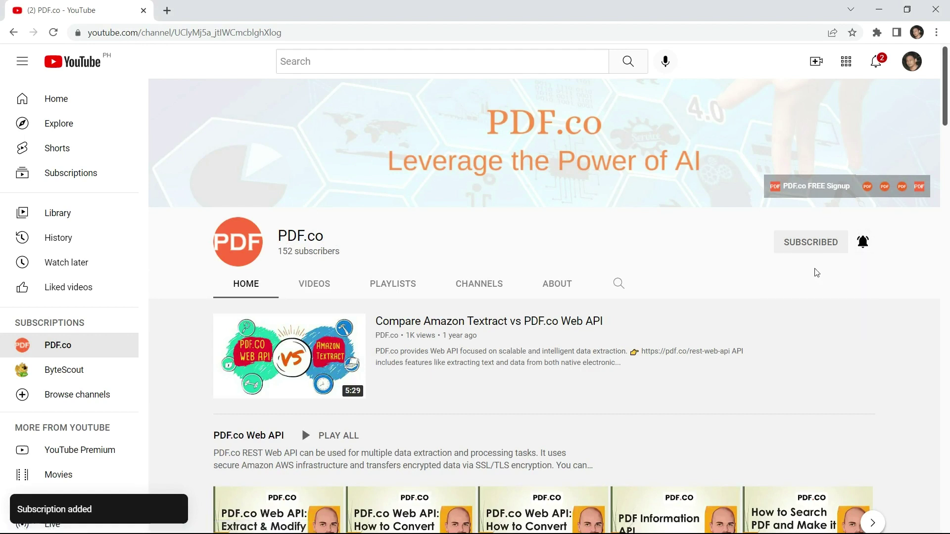